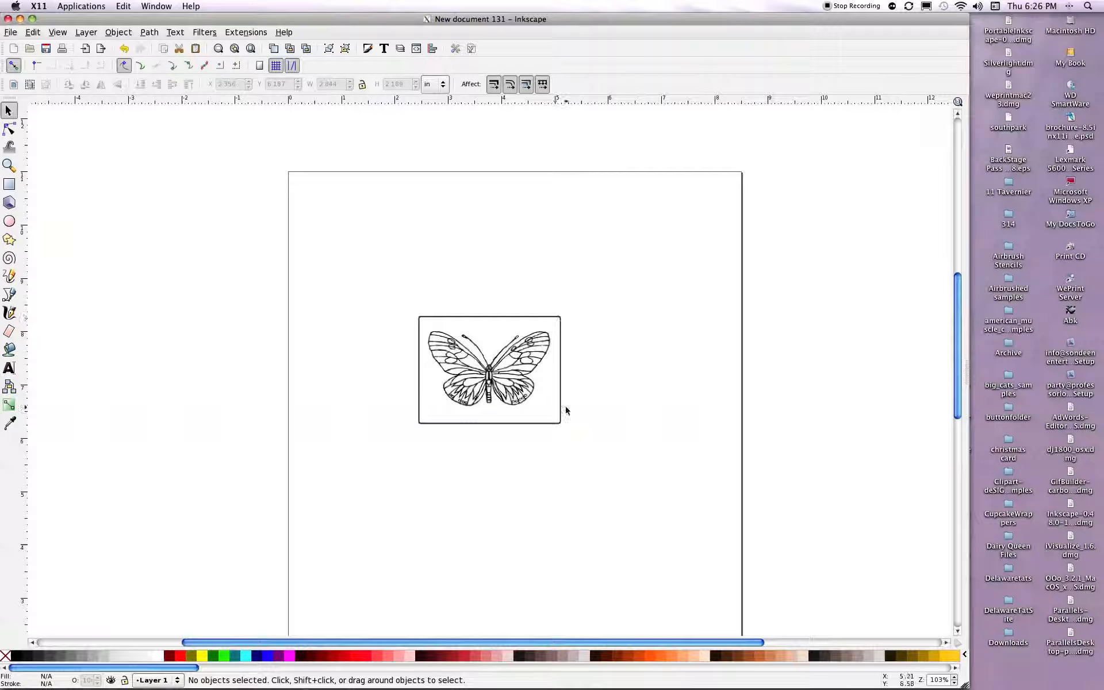
Trace the butterfly image into a vector path using brightness cutoff with a threshold of 0.600.
left_click(434, 420)
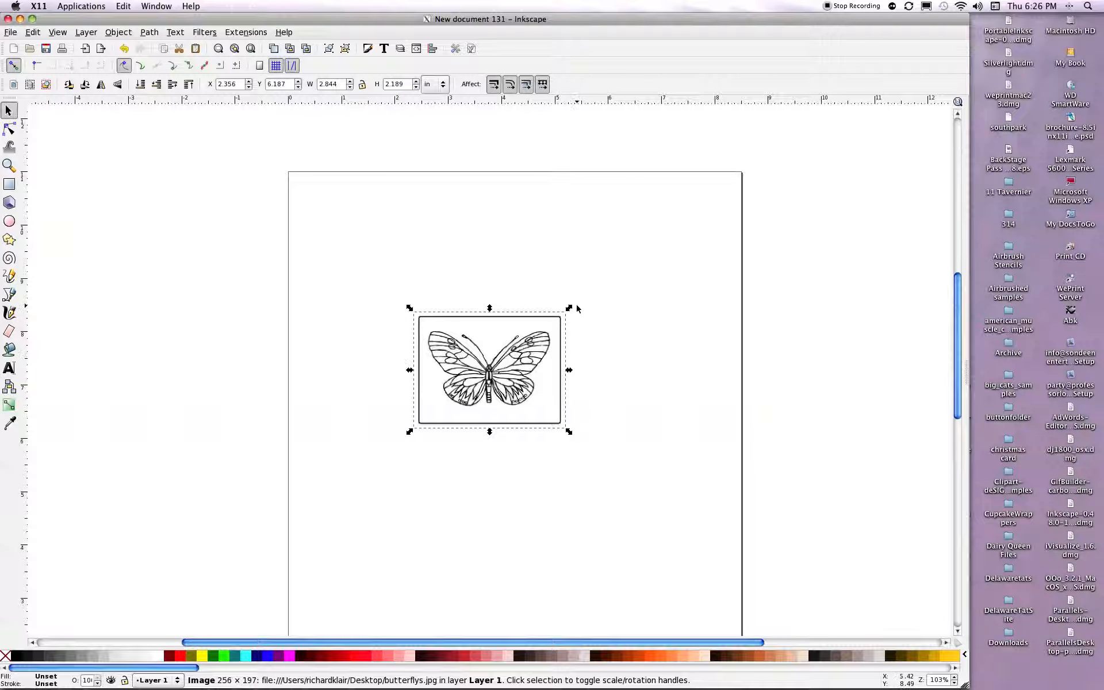
left_click(148, 32)
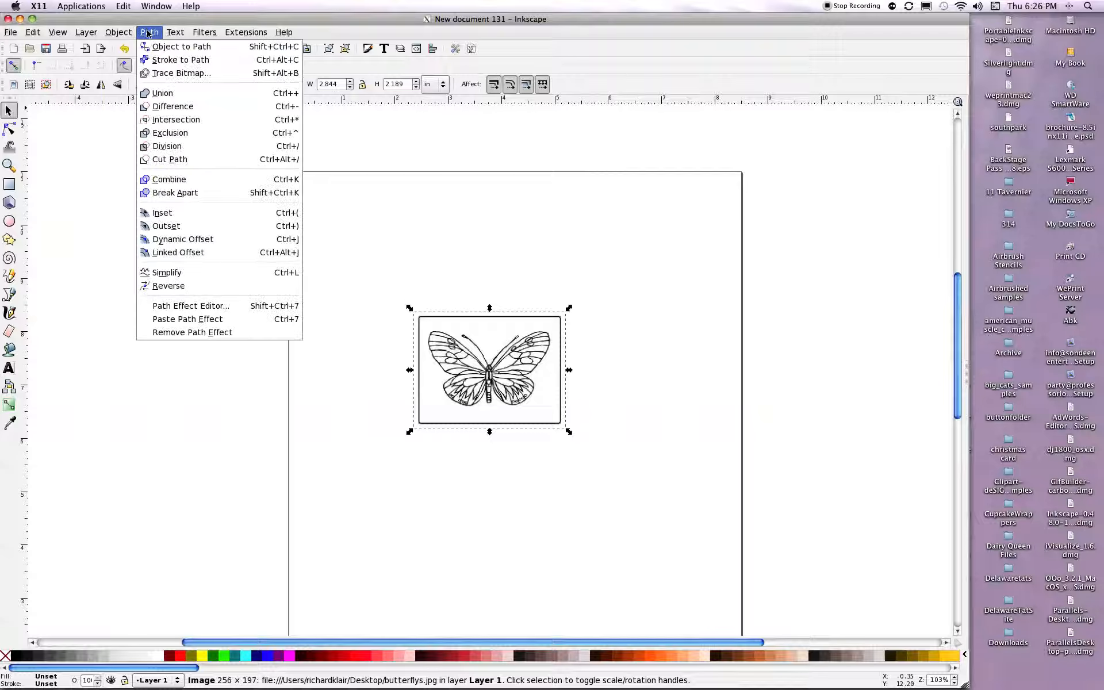
left_click(187, 72)
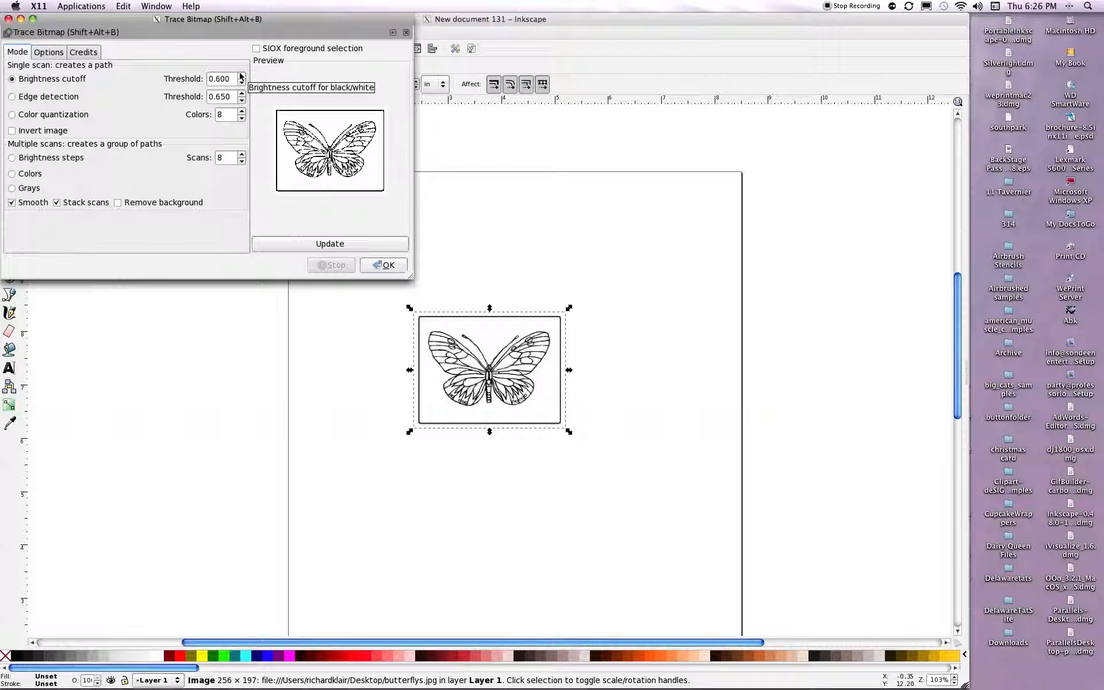
left_click(355, 243)
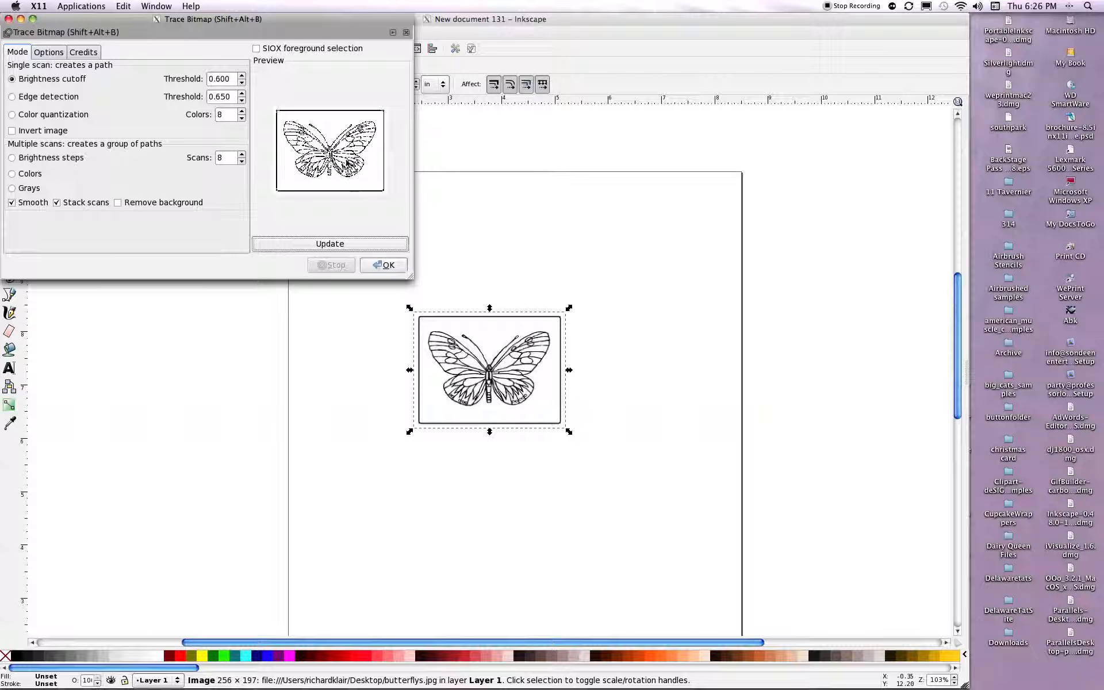
left_click(385, 265)
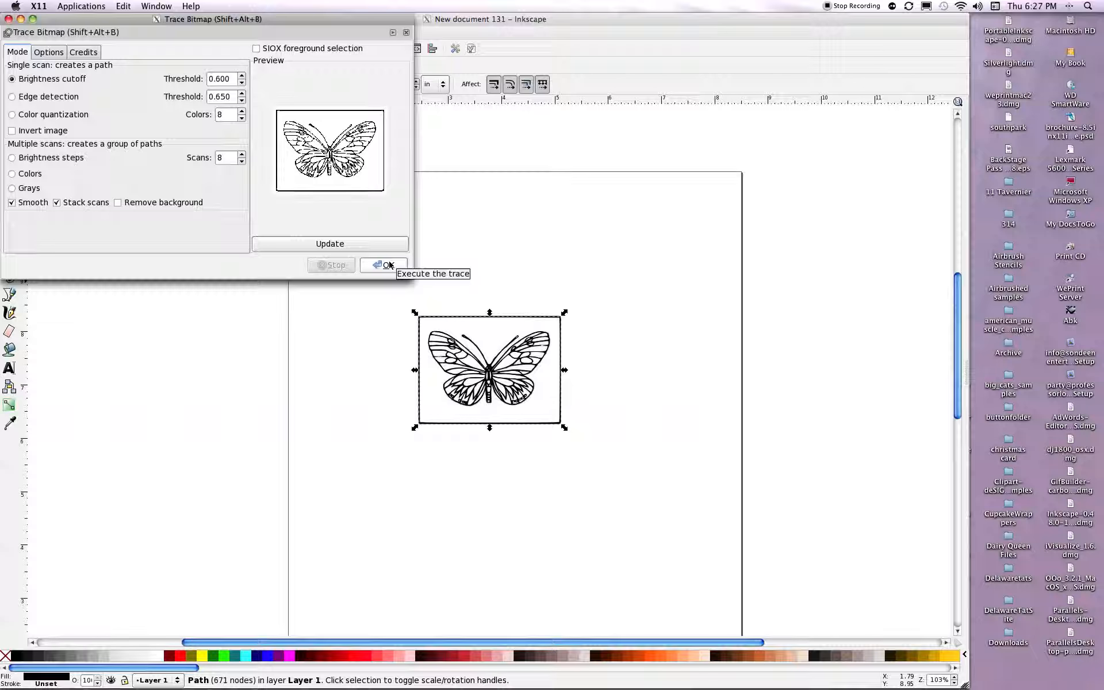
left_click(389, 264)
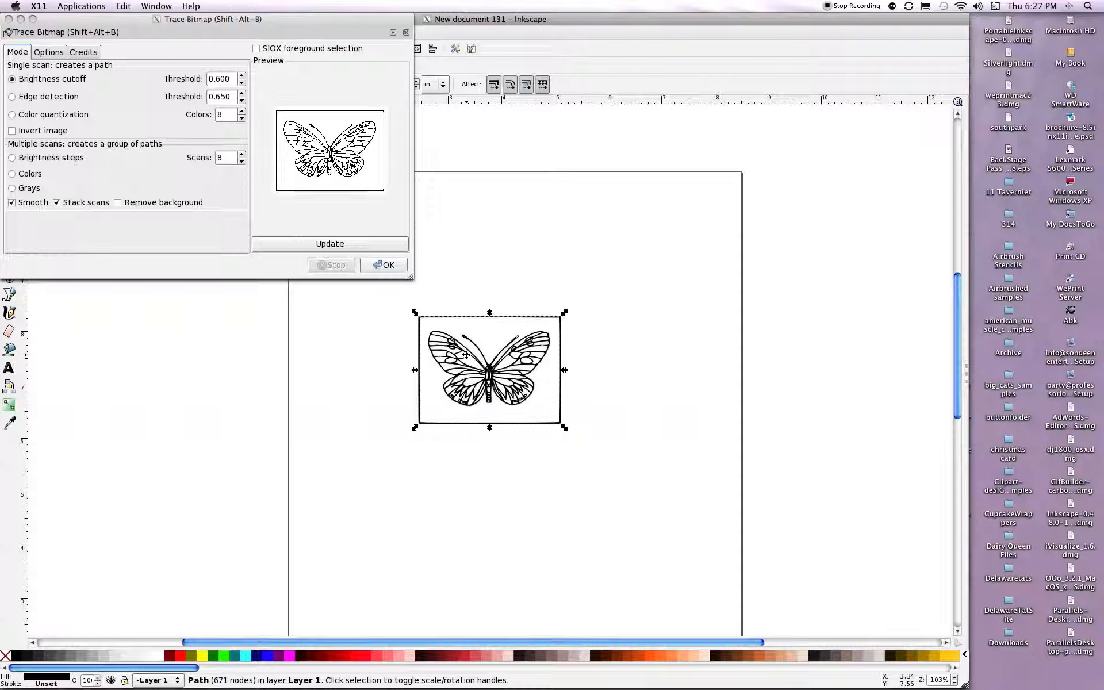
Move the traced path off the original butterfly image, delete the original bitmap and close the tracing dialog.
left_click_drag(494, 354, 688, 356)
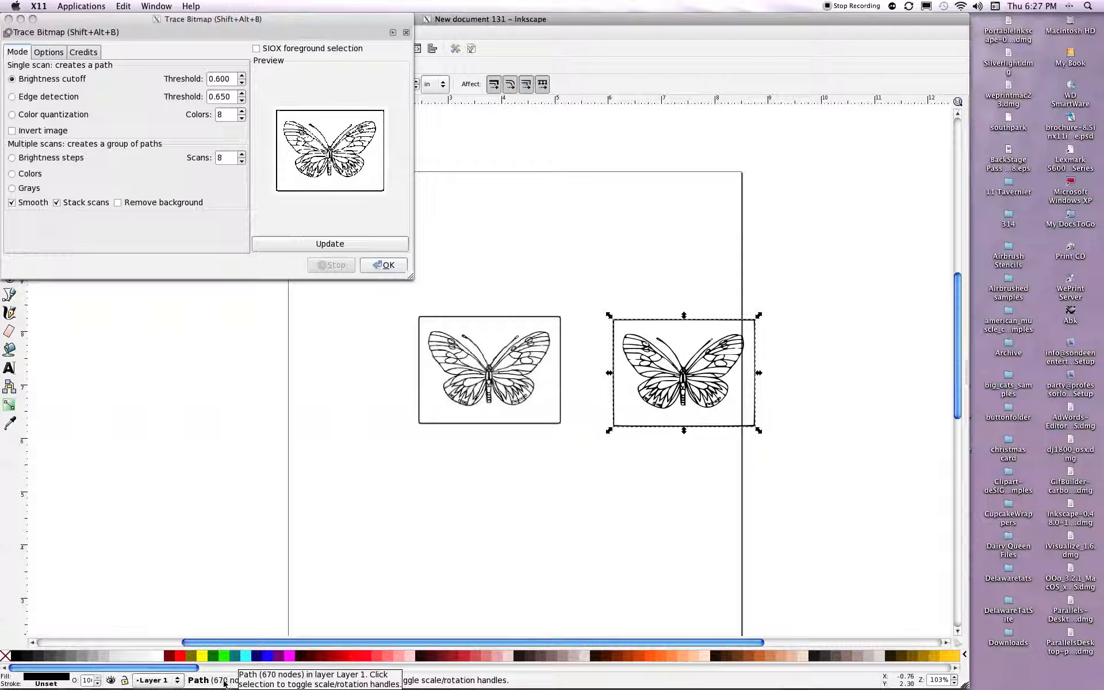
key("Tab")
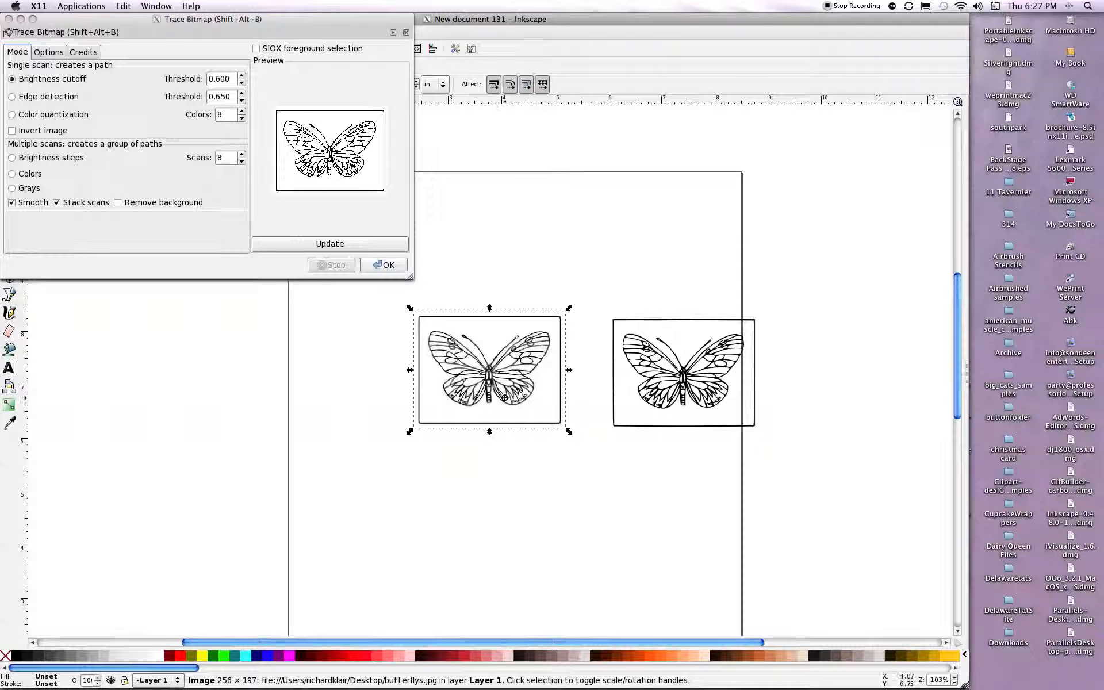
key("Delete")
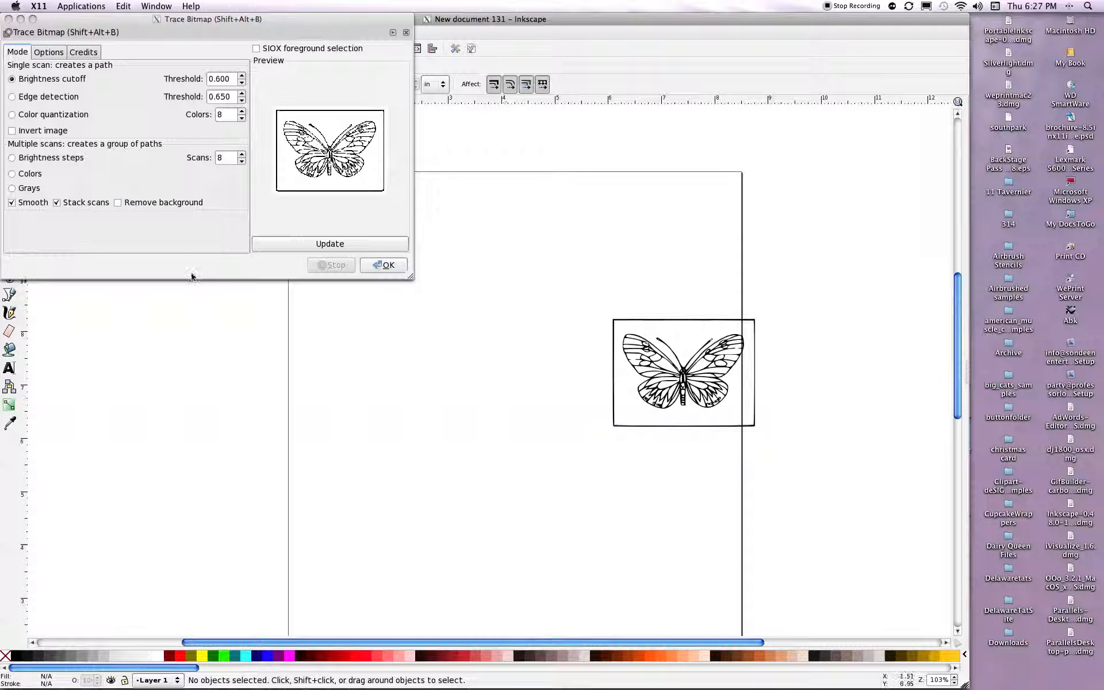
left_click(8, 19)
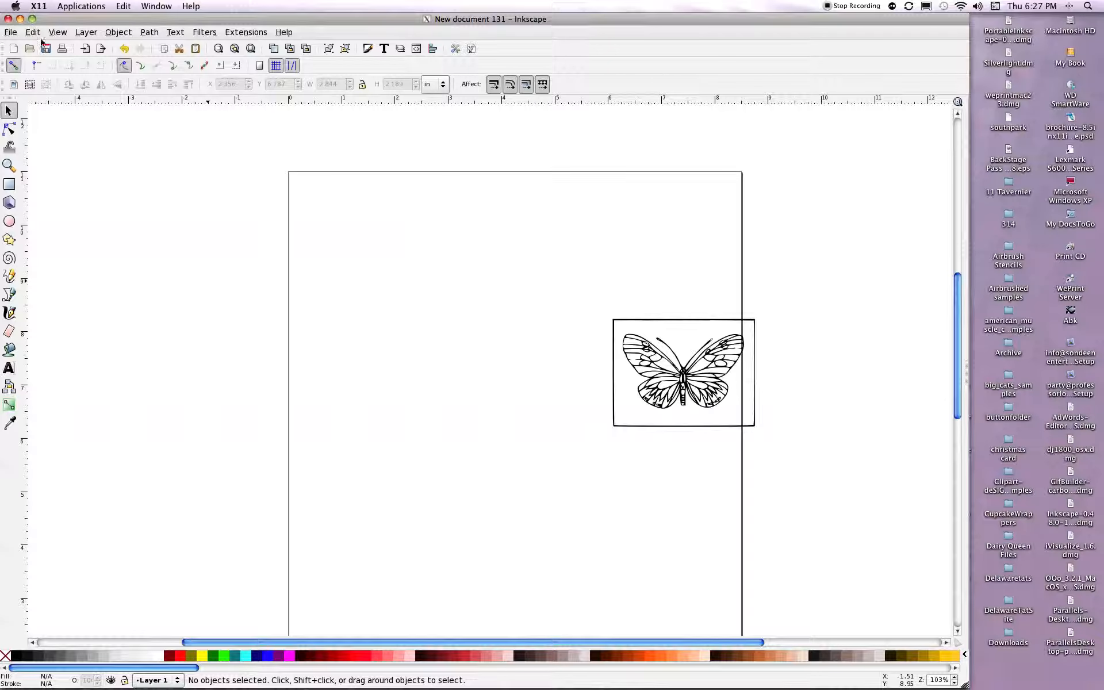
Move the traced butterfly onto the page and scale it up proportionally to about 8.5 by 6.5 in.
left_click(641, 368)
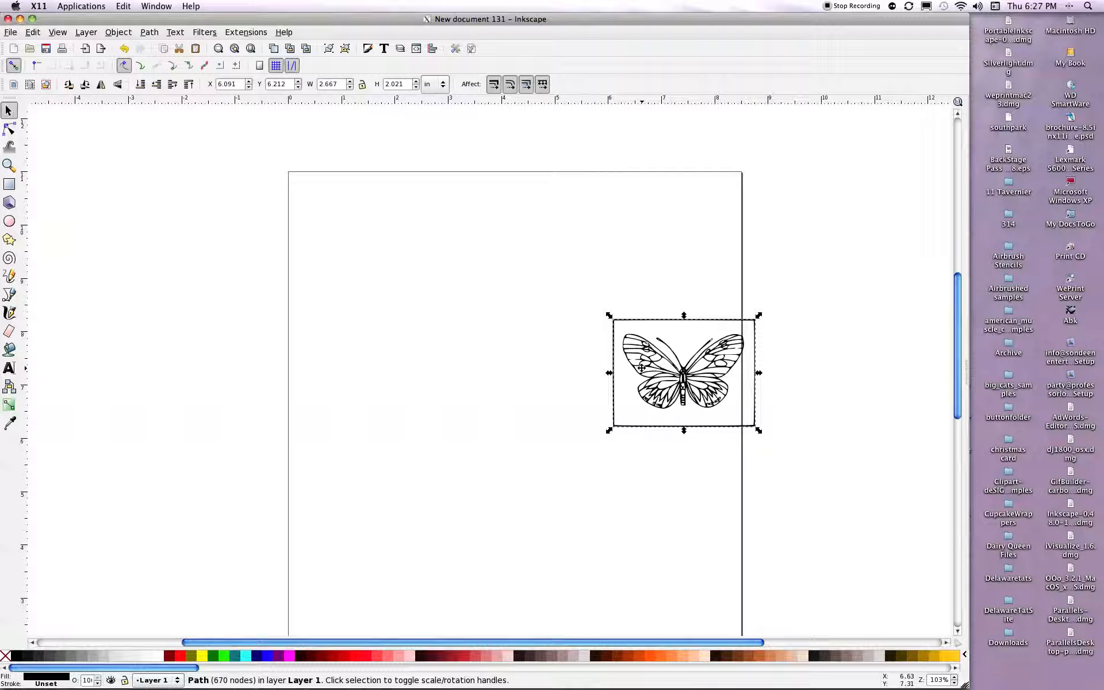
left_click_drag(641, 368, 466, 347)
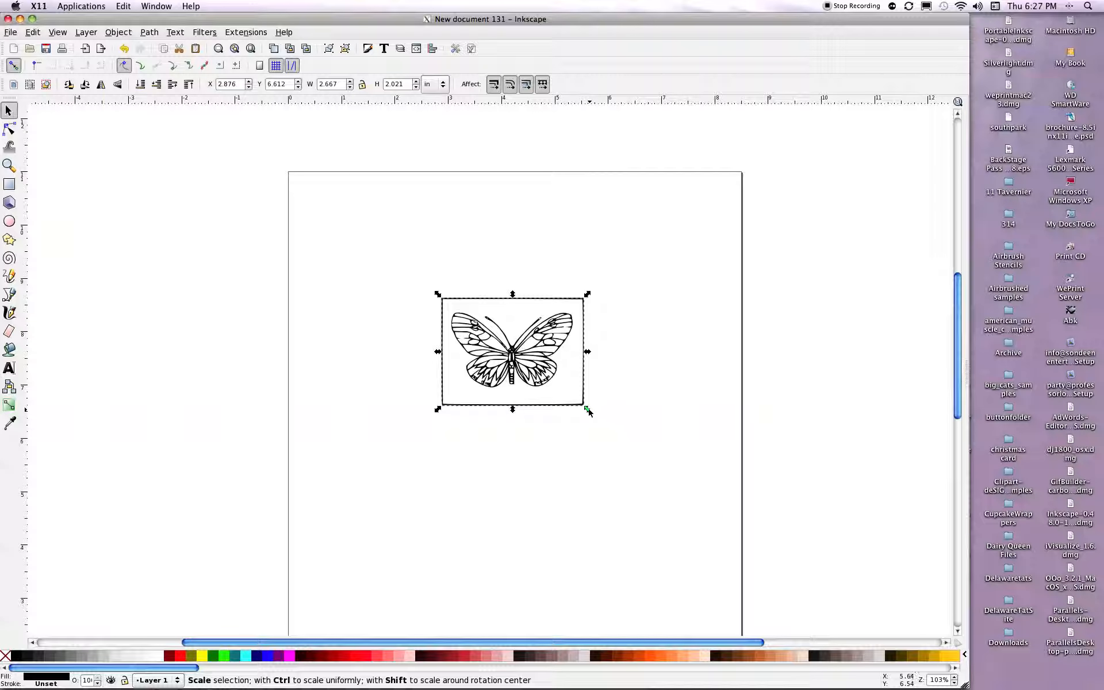
left_click_drag(589, 410, 670, 462)
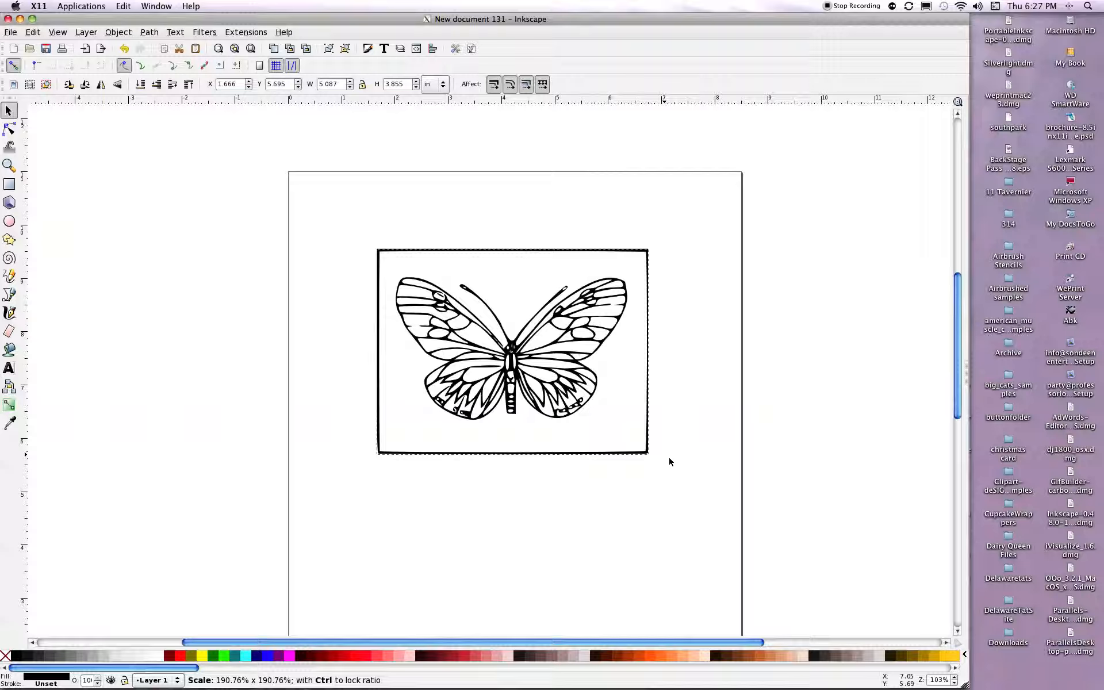
left_click_drag(670, 462, 745, 537)
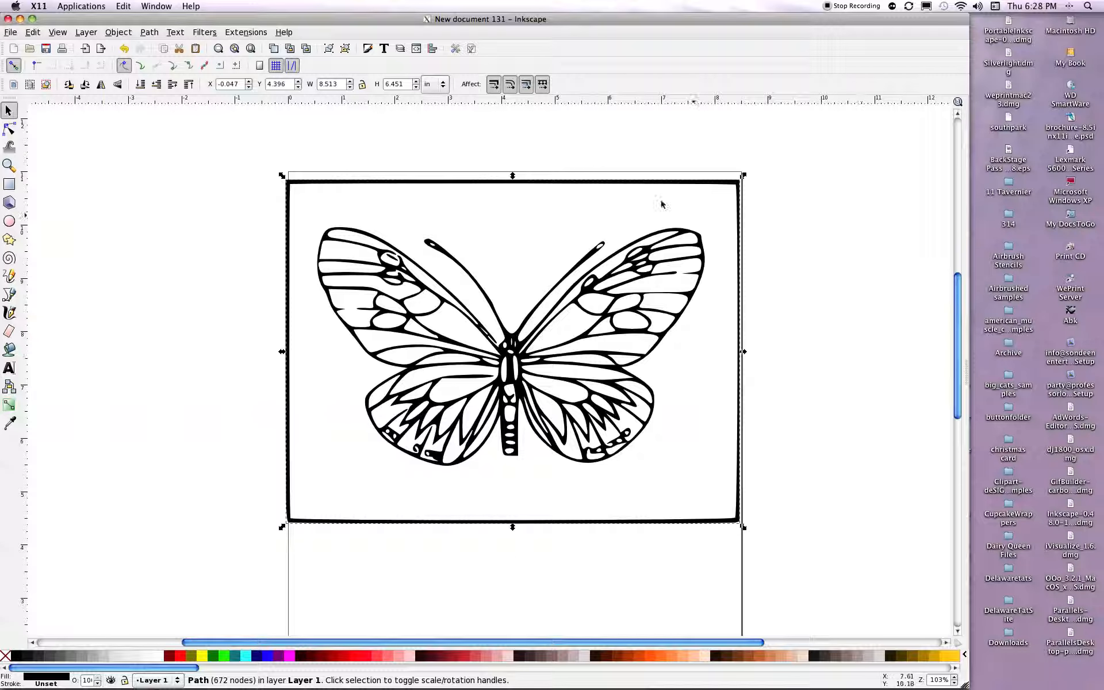
Set the Eraser to cut out from objects, and return to the selection tool.
left_click(10, 337)
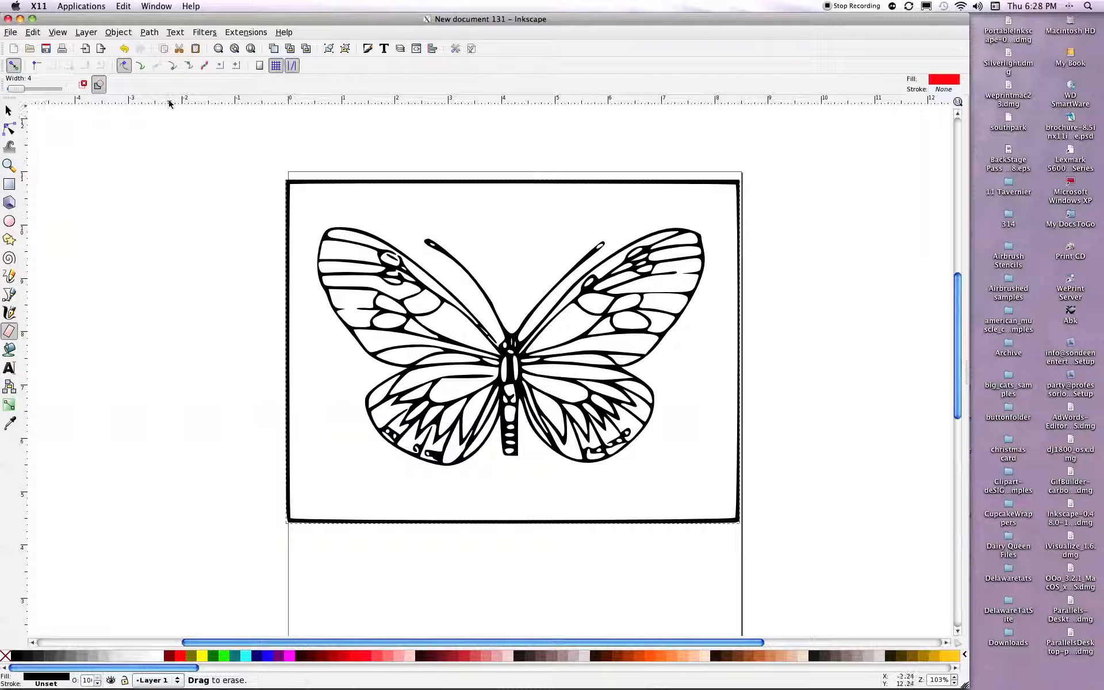
left_click(99, 85)
left_click(11, 111)
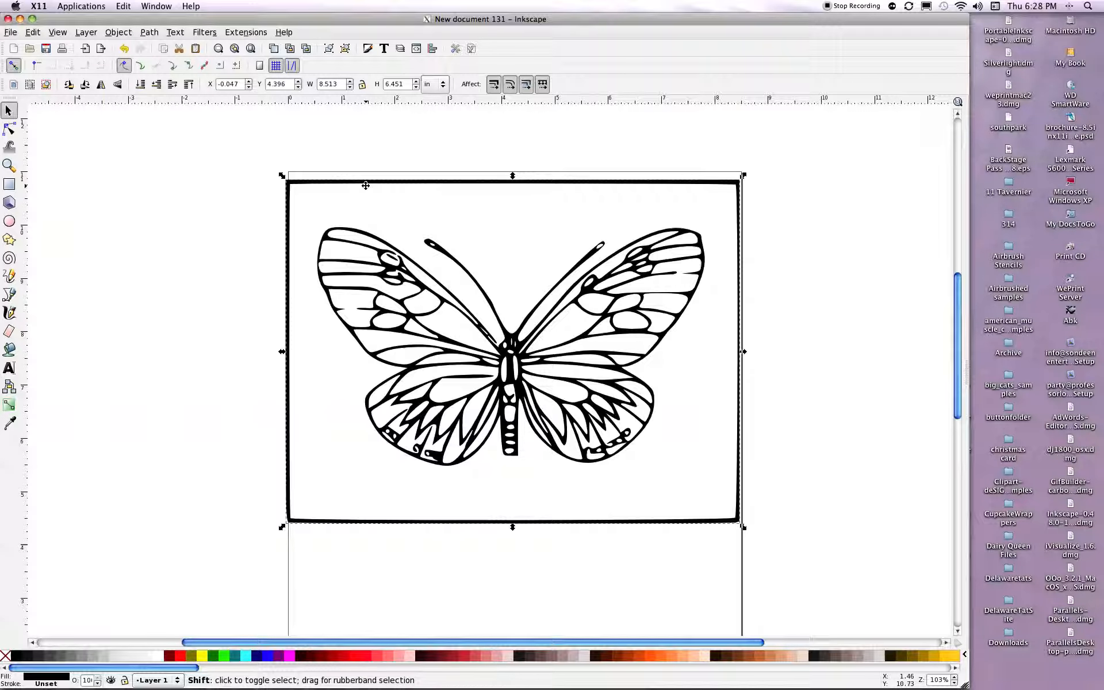
Break the traced path apart and delete the outer and inner rectangles that form the frame around the butterfly.
key("ctrl+shift+k")
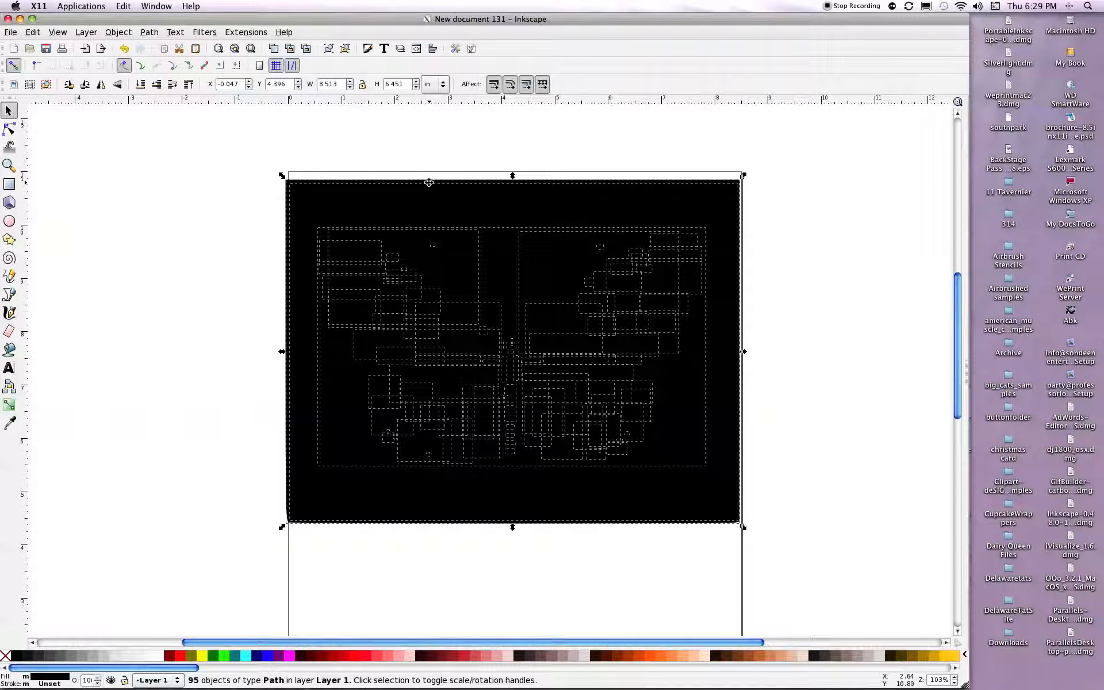
left_click(427, 148)
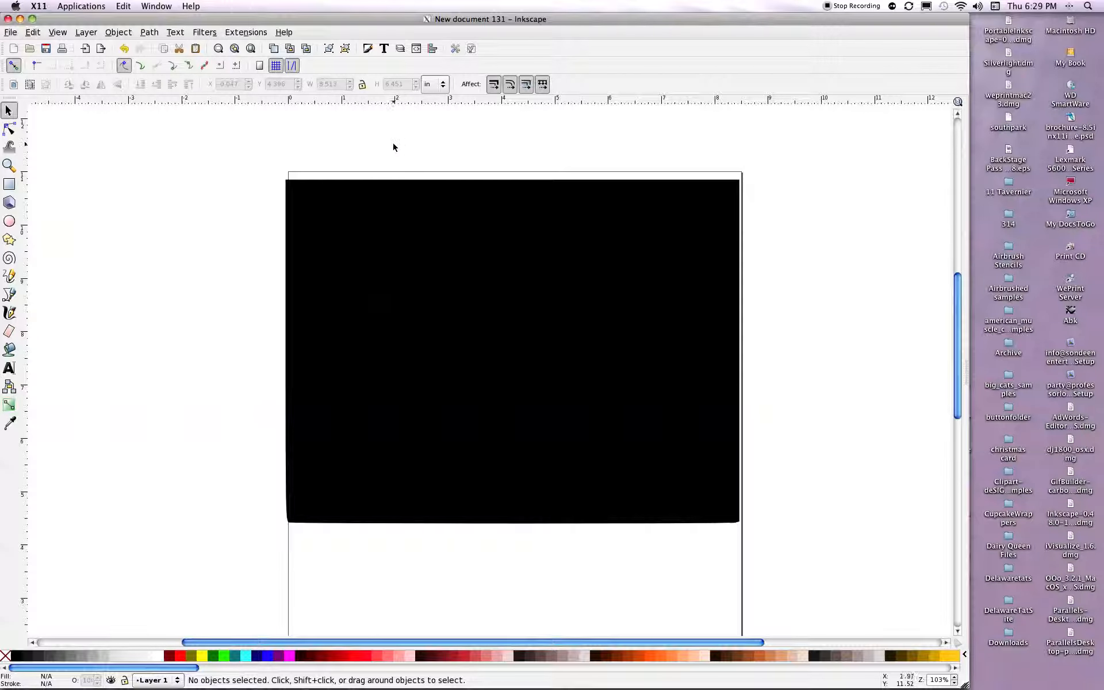
left_click(286, 182)
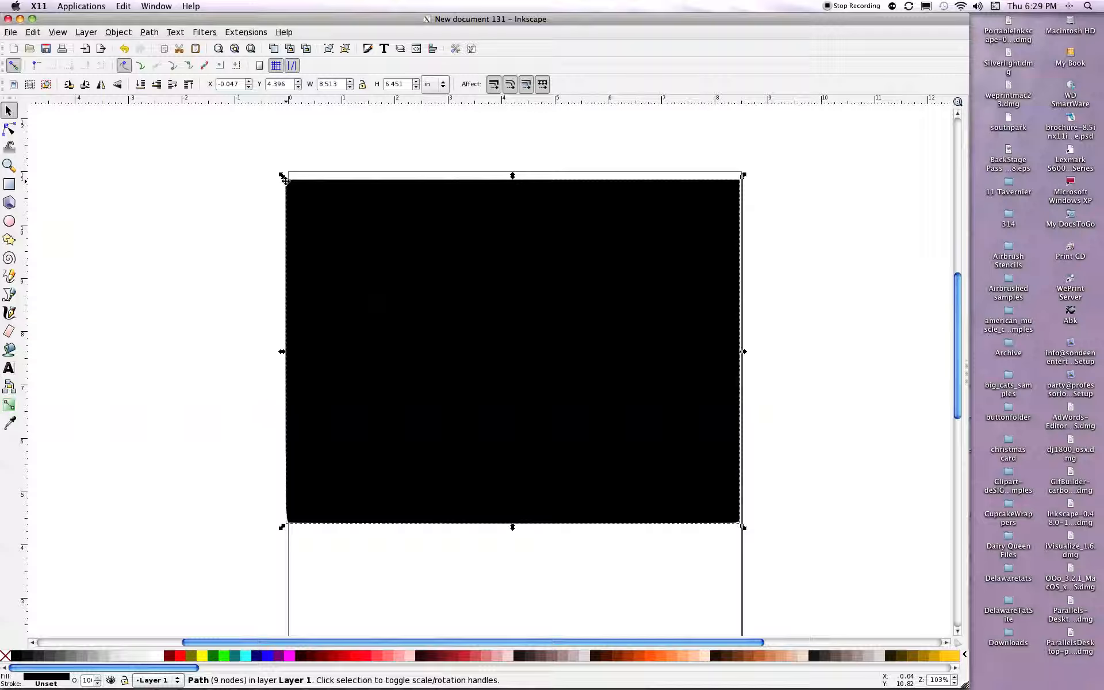
key("Delete")
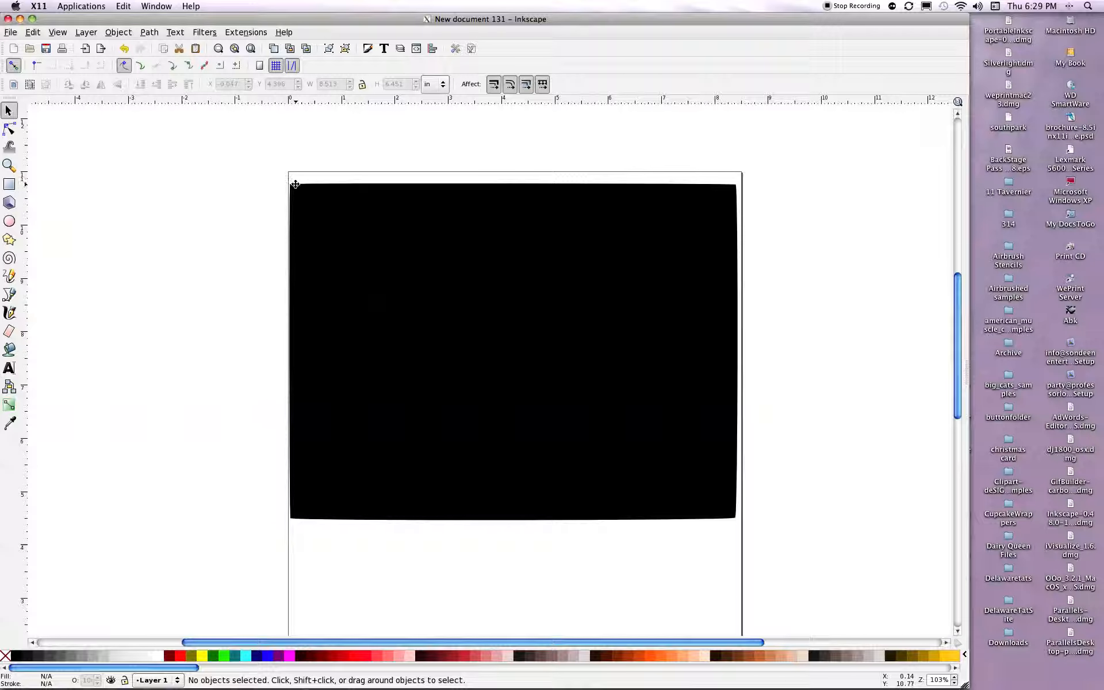
left_click(295, 184)
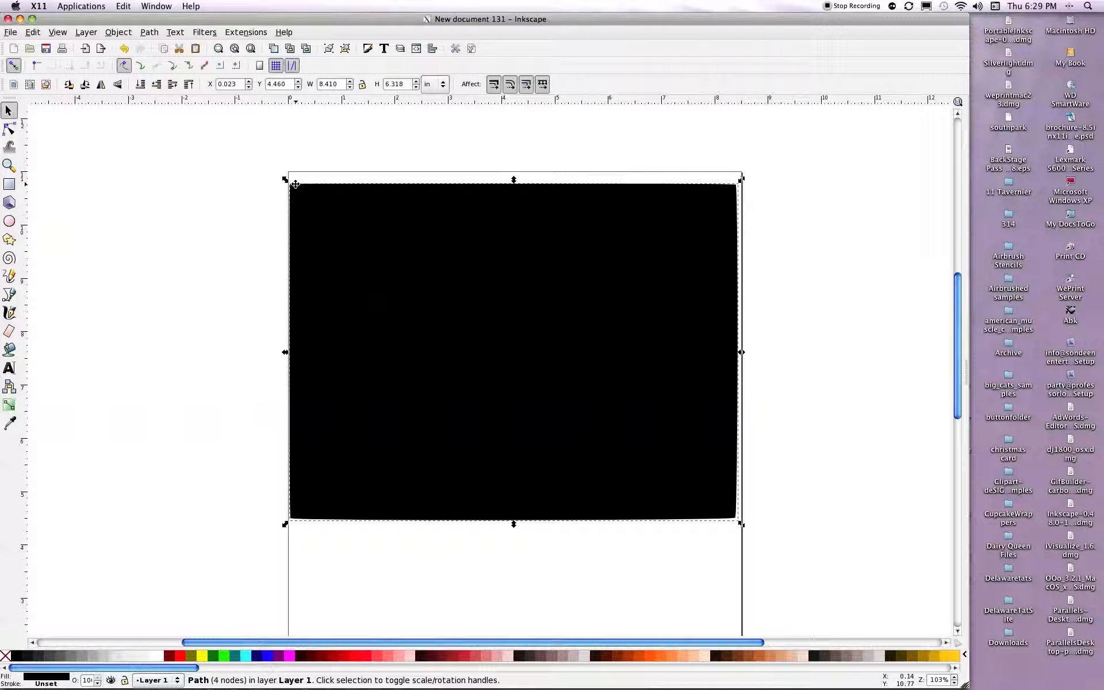
key("Delete")
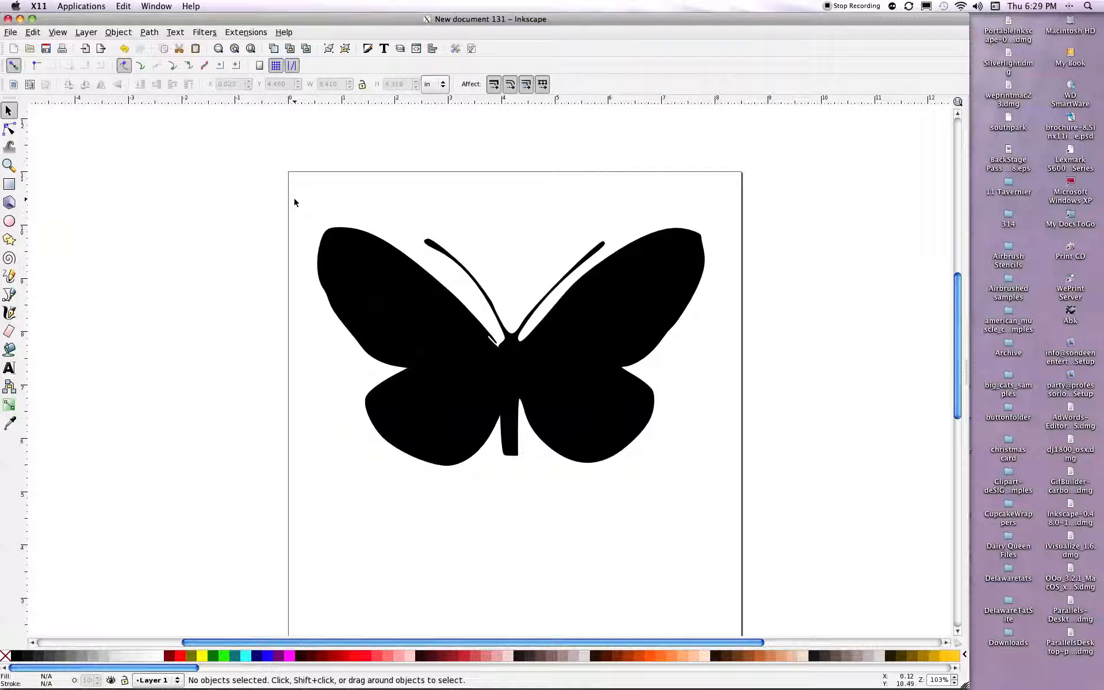
Select all remaining butterfly pieces and combine them into a single path.
left_click_drag(295, 200, 740, 521)
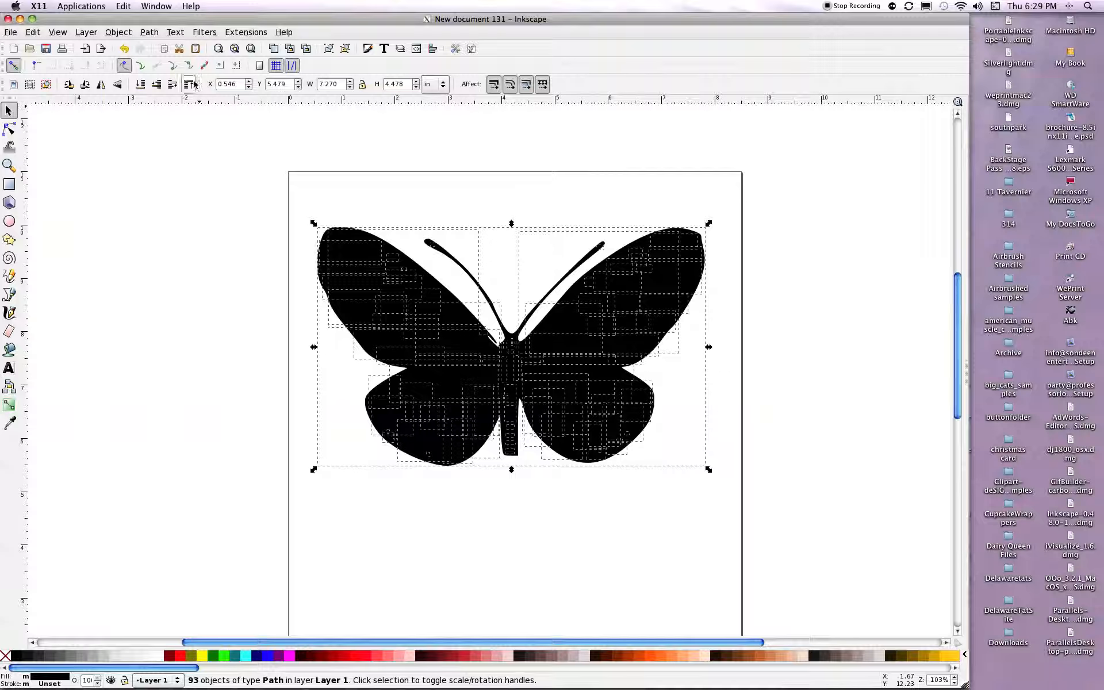
left_click(150, 34)
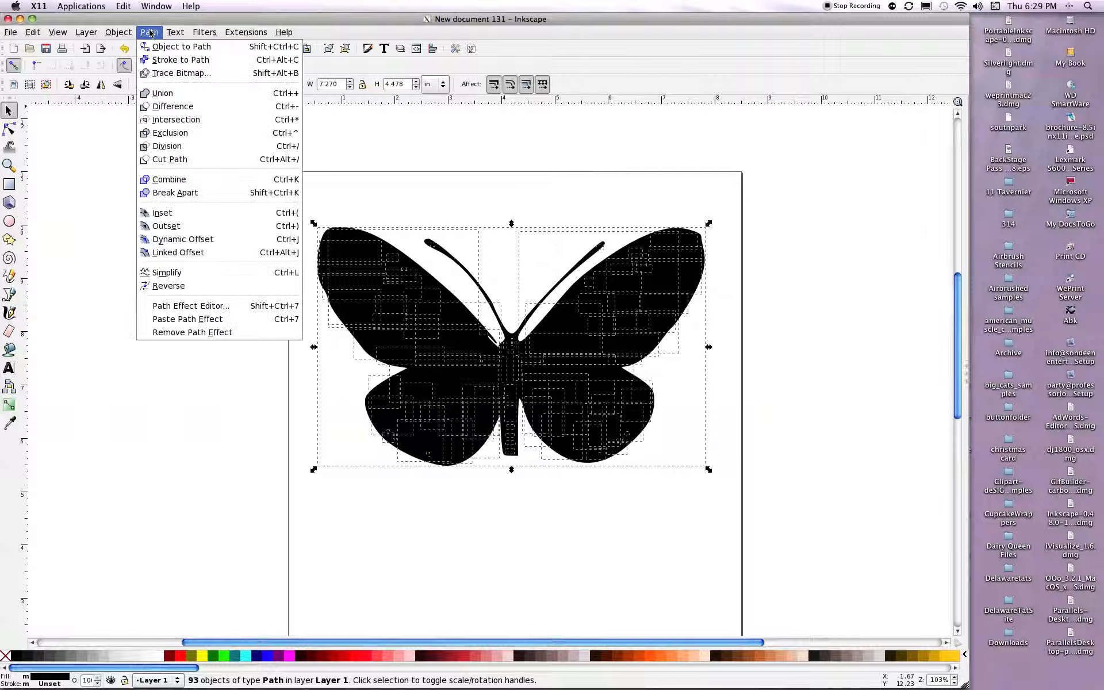
left_click(214, 182)
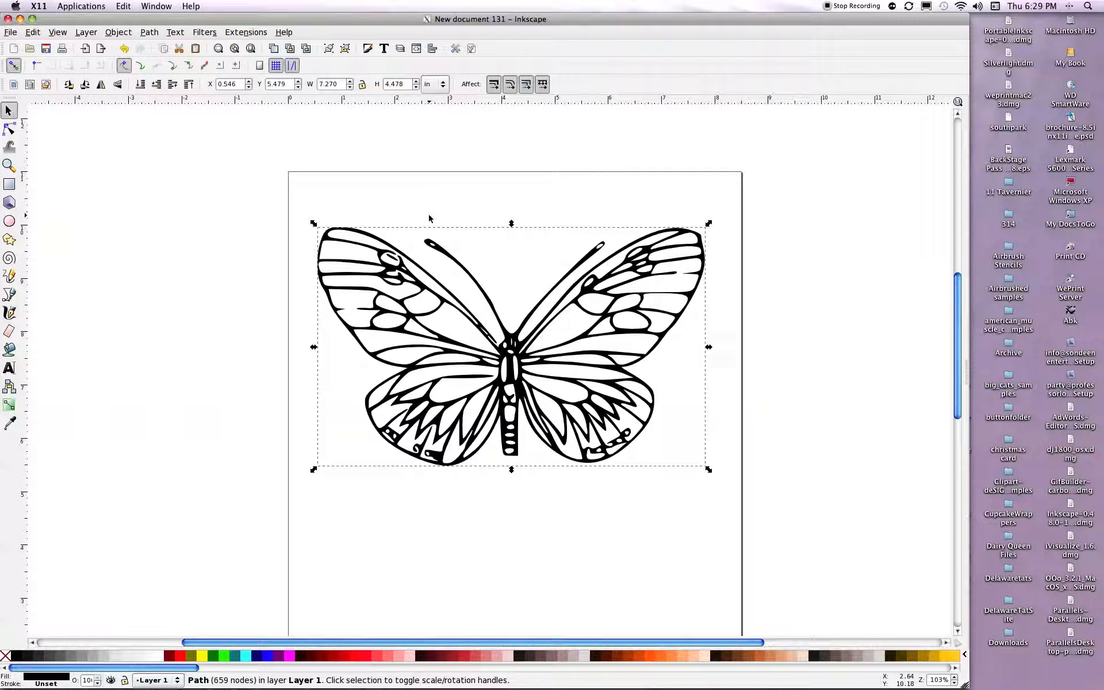
Erase small bridge gaps through the tip, outer edge and adjoining vein ends of the butterfly's right upper wing.
left_click(10, 331)
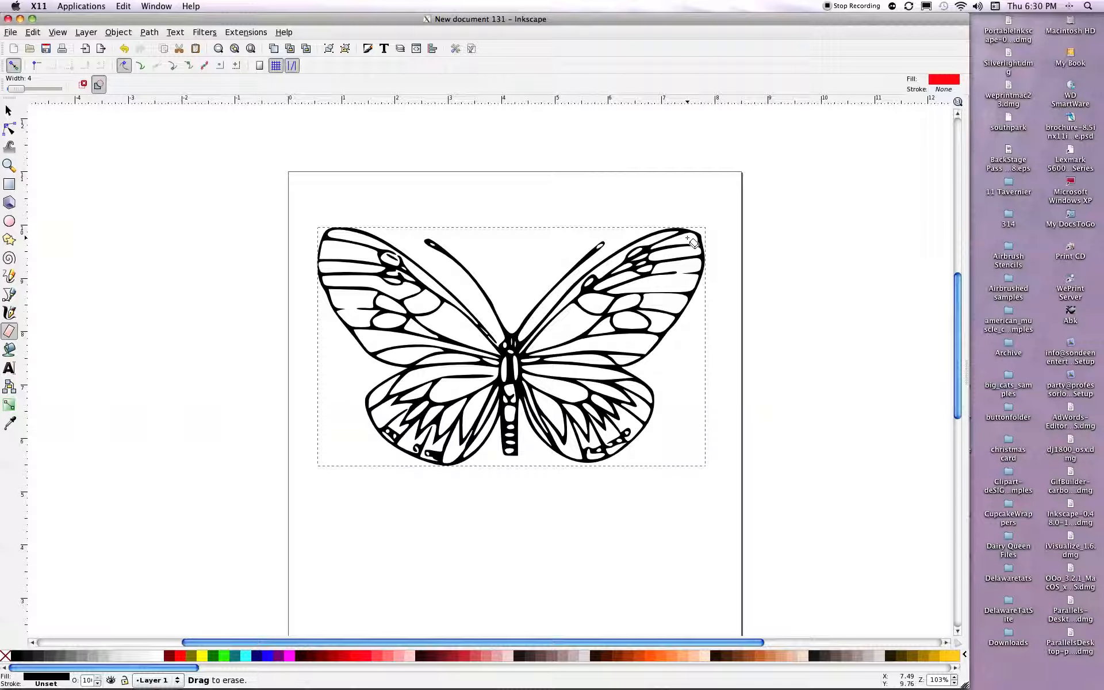
left_click_drag(692, 242, 718, 235)
left_click_drag(694, 252, 710, 253)
mouse_move(667, 288)
left_mouse_down()
mouse_move(662, 301)
mouse_move(693, 316)
left_mouse_up()
mouse_move(667, 325)
left_mouse_down()
mouse_move(687, 342)
mouse_move(665, 320)
left_mouse_up()
mouse_move(652, 329)
left_mouse_down()
mouse_move(640, 327)
mouse_move(661, 332)
left_mouse_up()
Erase bridge gaps in the right upper wing's inner cells and veins near the body, and in its upper edge near the tip.
left_click_drag(619, 324, 621, 323)
mouse_move(614, 336)
left_mouse_down()
mouse_move(591, 336)
mouse_move(605, 334)
left_mouse_up()
left_click_drag(609, 330, 596, 322)
left_click_drag(578, 312, 578, 313)
left_click_drag(533, 355, 535, 354)
left_click_drag(525, 344, 528, 333)
mouse_move(666, 234)
left_mouse_down()
mouse_move(689, 234)
mouse_move(678, 234)
left_mouse_up()
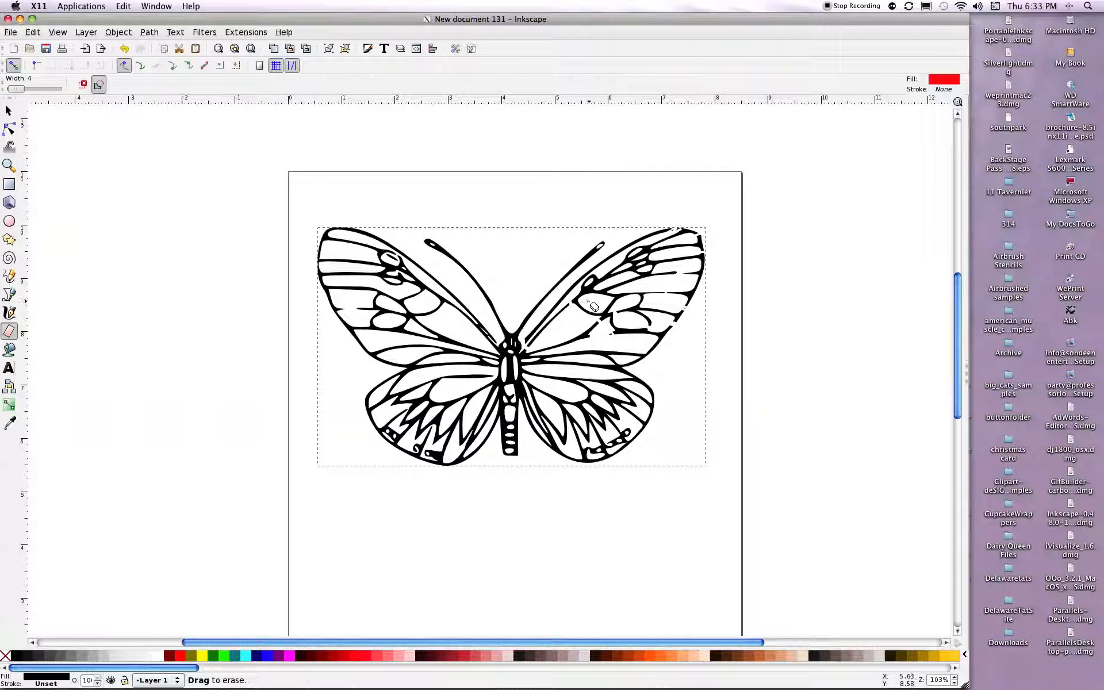
Erase gaps in the central and lower veins of the right upper wing and recombine the pieces into one path.
mouse_move(592, 306)
left_mouse_down()
mouse_move(624, 282)
mouse_move(599, 283)
mouse_move(613, 280)
mouse_move(595, 308)
mouse_move(580, 305)
mouse_move(601, 318)
left_mouse_up()
left_click_drag(595, 345, 599, 356)
left_click(509, 280)
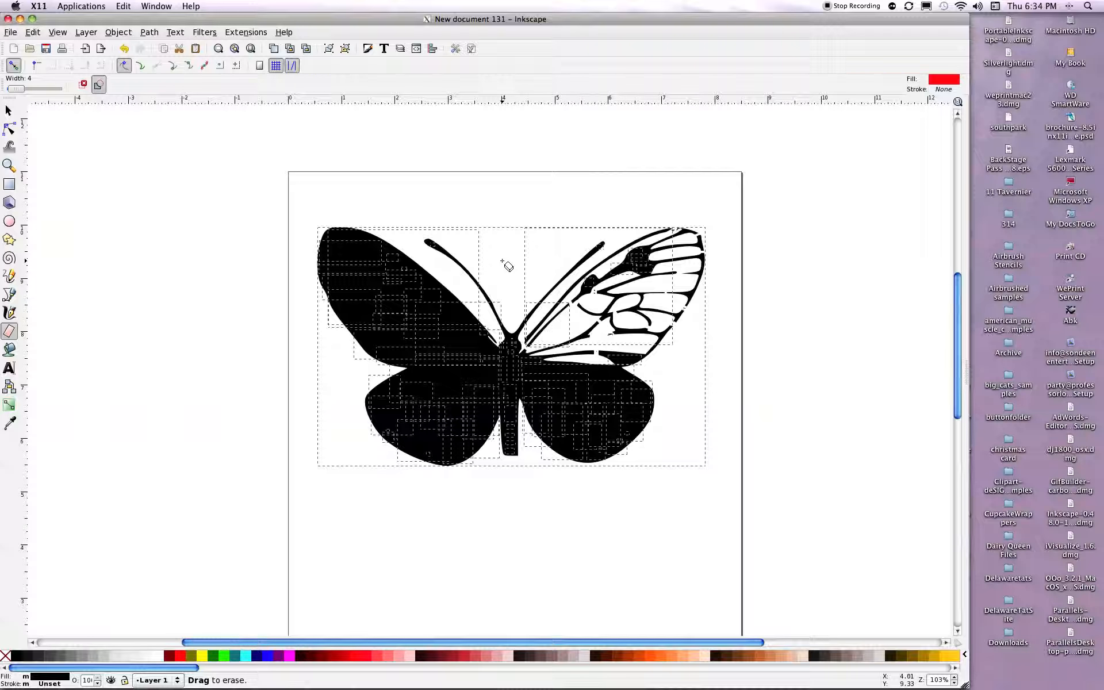
left_click_drag(506, 265, 497, 260)
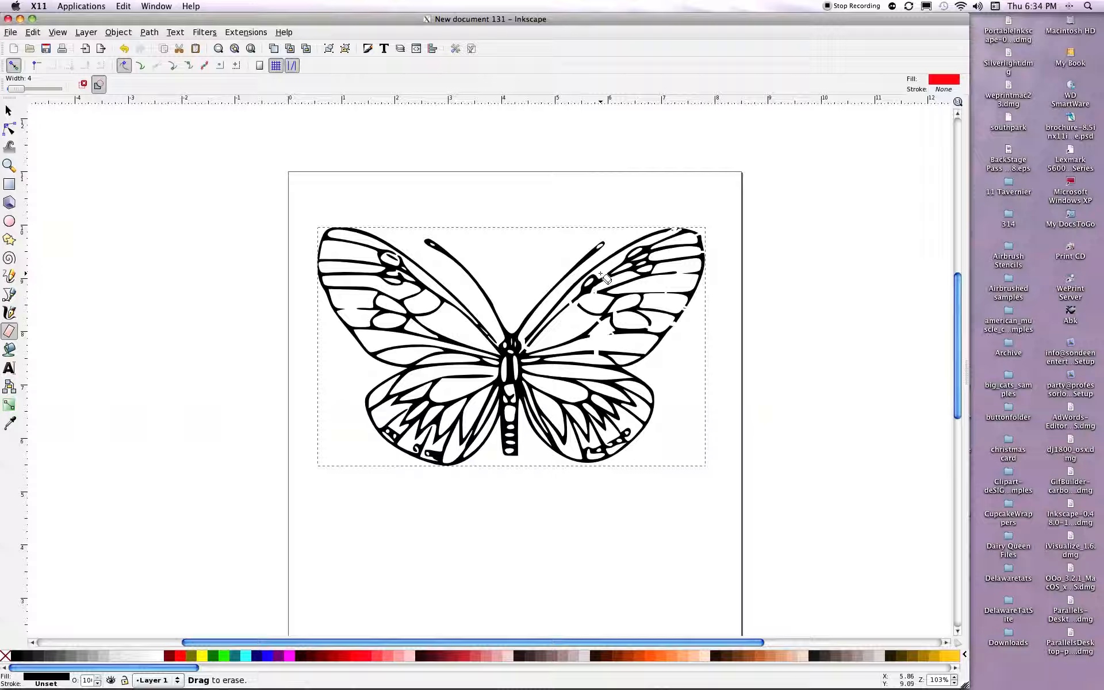
Erase gaps through the outlines of the small spots near the upper edge of the right upper wing.
left_click_drag(606, 278, 589, 282)
left_click_drag(641, 252, 643, 264)
left_click_drag(641, 269, 640, 267)
Erase gaps where the right upper and lower wings meet, and in the lower wing's veins beside the body.
left_click_drag(630, 360, 640, 356)
left_click_drag(623, 379, 634, 375)
left_click_drag(526, 373, 527, 375)
mouse_move(527, 385)
left_mouse_down()
mouse_move(555, 381)
mouse_move(528, 386)
left_mouse_up()
Erase gaps in the pointed veins of the right lower wing and wipe out the small markings along its bottom edge.
left_click_drag(551, 403, 553, 391)
mouse_move(635, 411)
left_mouse_down()
mouse_move(620, 399)
mouse_move(633, 410)
mouse_move(612, 405)
mouse_move(621, 410)
left_mouse_up()
mouse_move(608, 431)
left_mouse_down()
mouse_move(586, 427)
mouse_move(589, 441)
left_mouse_up()
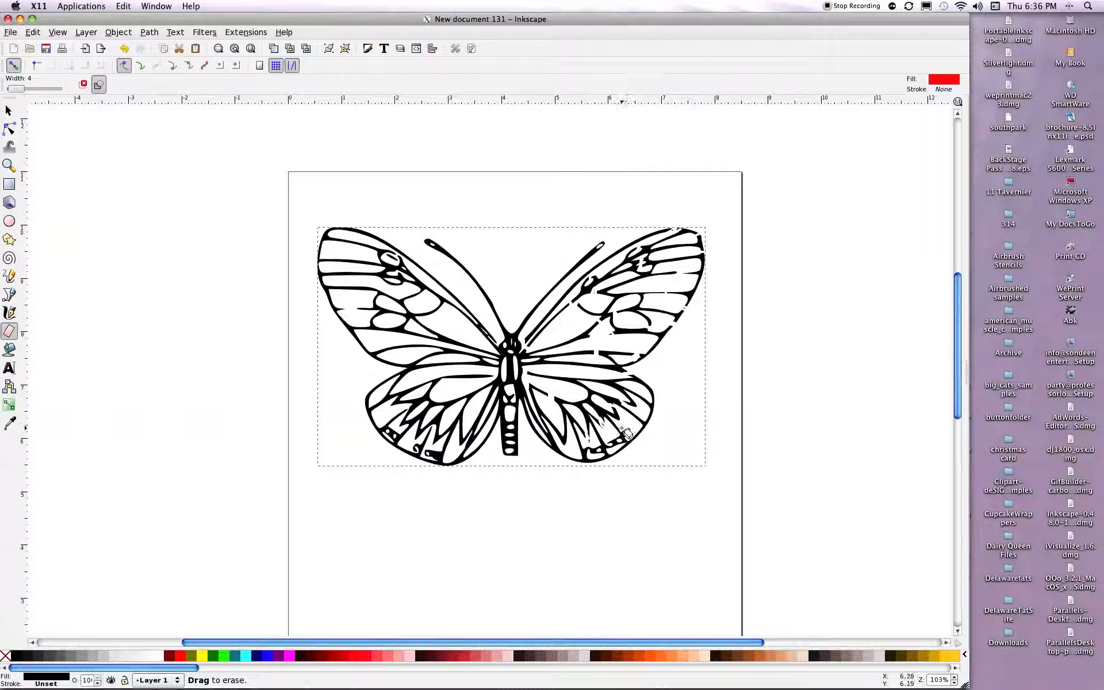
left_click_drag(624, 430, 629, 437)
mouse_move(622, 441)
left_mouse_down()
mouse_move(604, 456)
mouse_move(593, 449)
left_mouse_up()
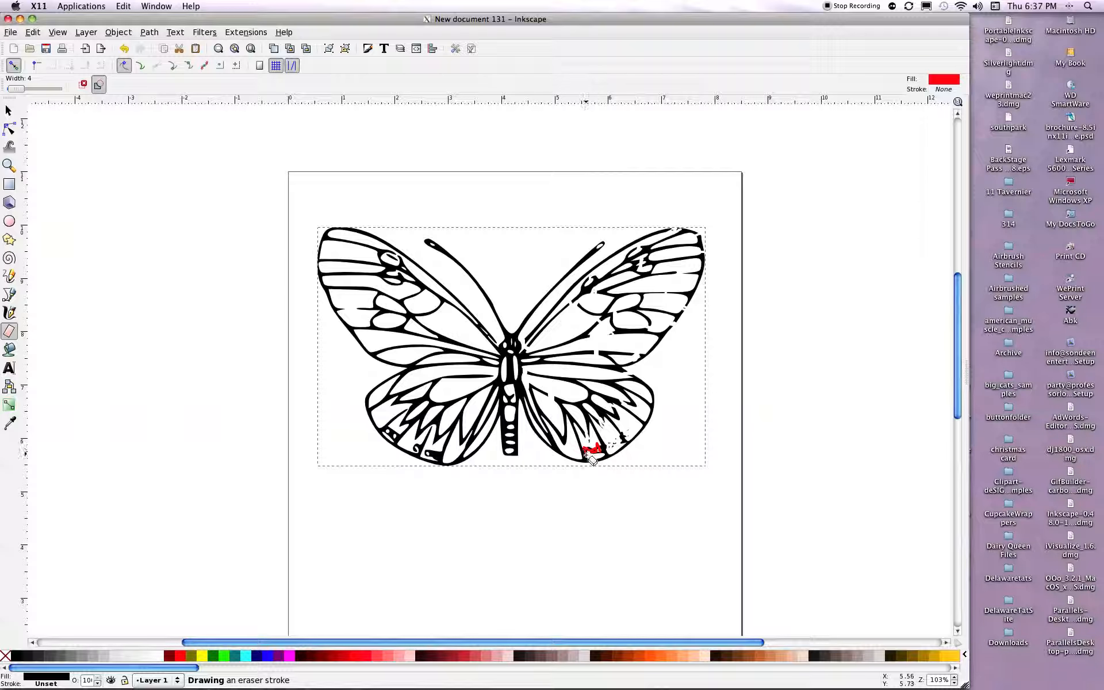
left_click_drag(598, 449, 601, 457)
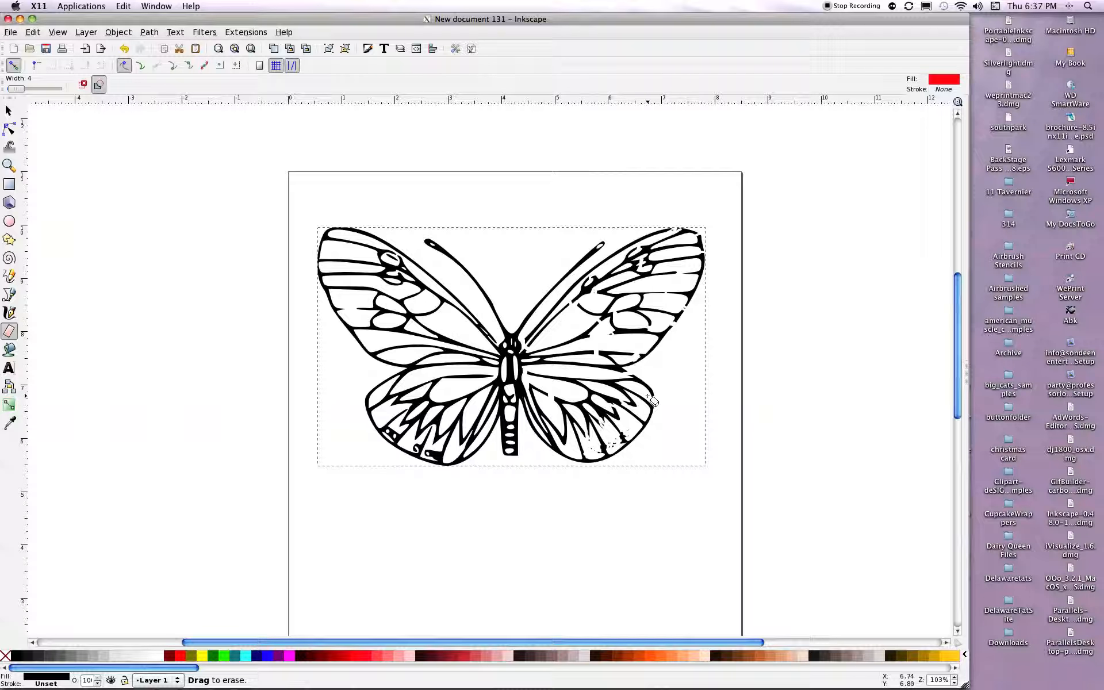
Erase gaps in the right lower wing's outer edge and upper cells, and recombine the pieces into one path.
left_click_drag(653, 399, 664, 432)
mouse_move(598, 391)
left_mouse_down()
mouse_move(575, 376)
mouse_move(600, 391)
left_mouse_up()
left_click_drag(595, 390, 599, 399)
left_click_drag(644, 409, 638, 408)
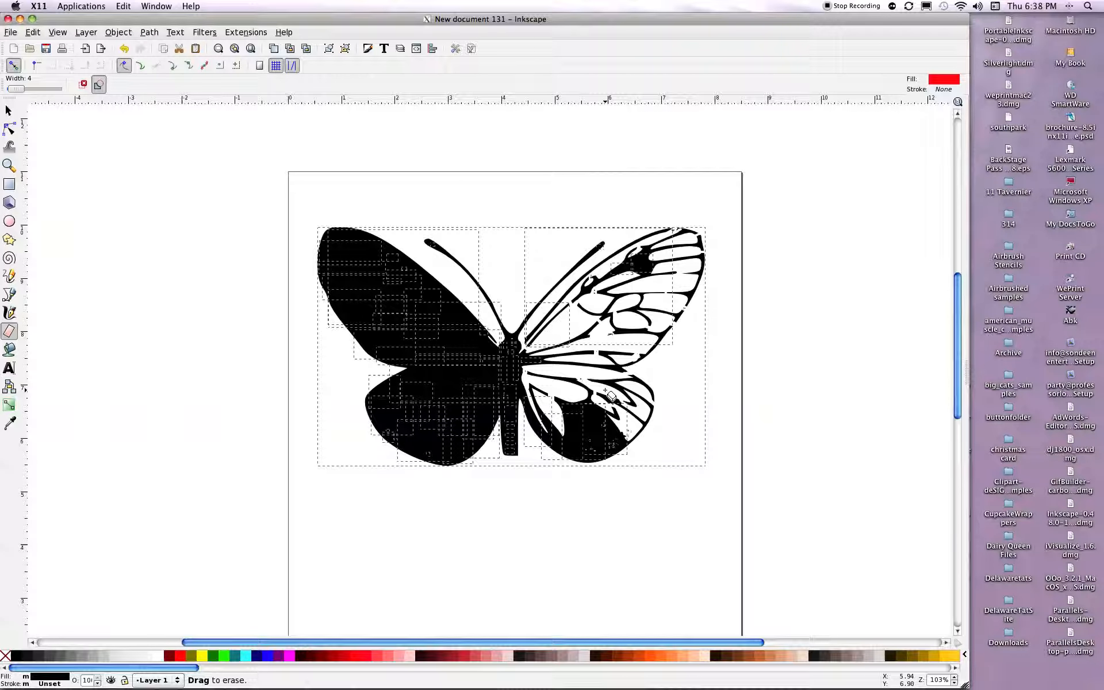
left_click_drag(610, 396, 600, 389)
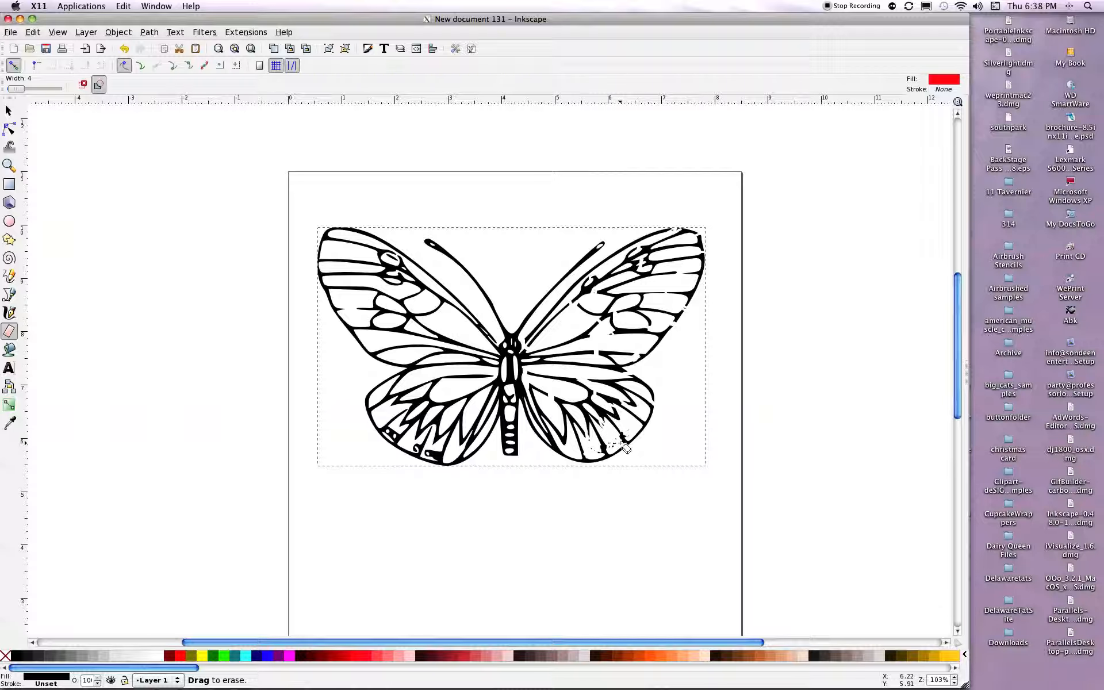
Erase further gaps in the right lower wing's bottom edge and in the pointed veins at its center and inner side.
left_click_drag(620, 444, 624, 449)
mouse_move(580, 416)
left_mouse_down()
mouse_move(569, 402)
mouse_move(580, 397)
left_mouse_up()
left_click_drag(548, 415, 552, 428)
left_click_drag(562, 449, 564, 455)
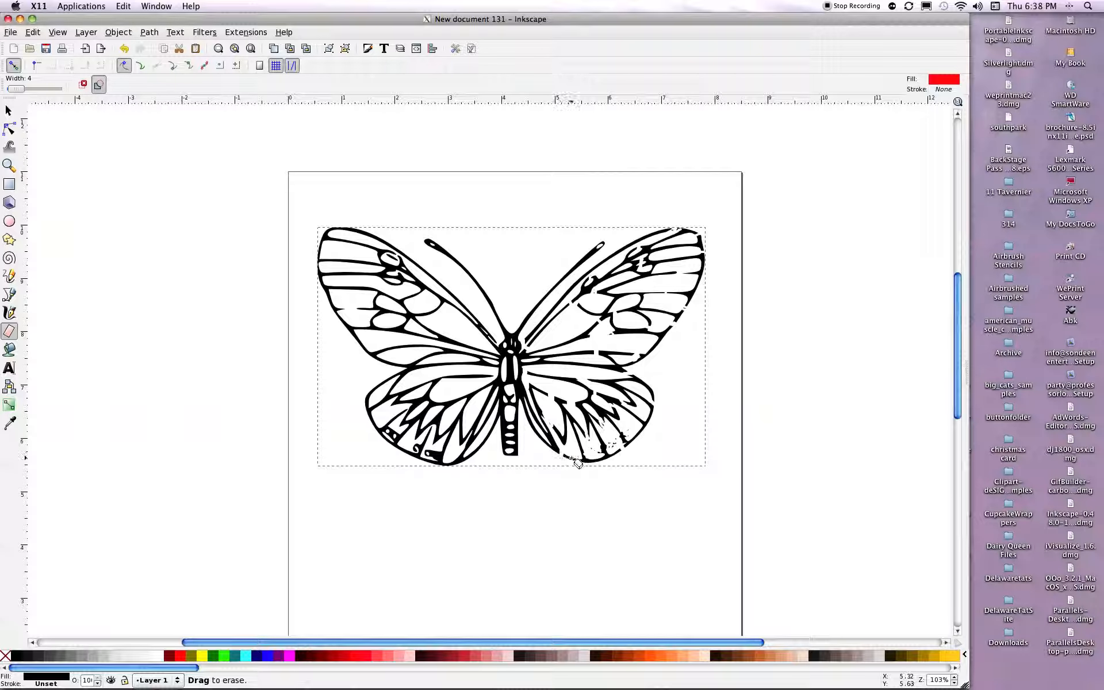